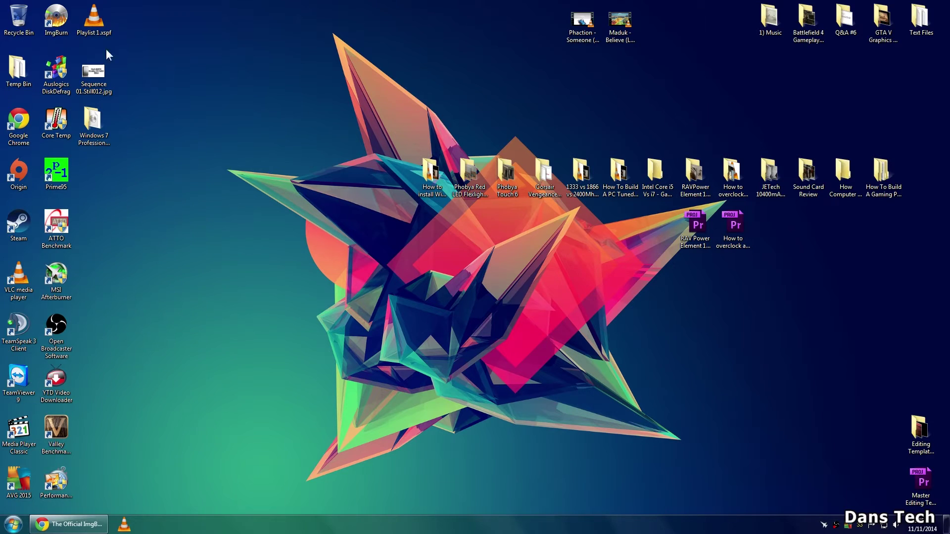
Step: Launch ImgBurn from its desktop icon and bring its main window up over the minimised Chrome
double_click(55, 19)
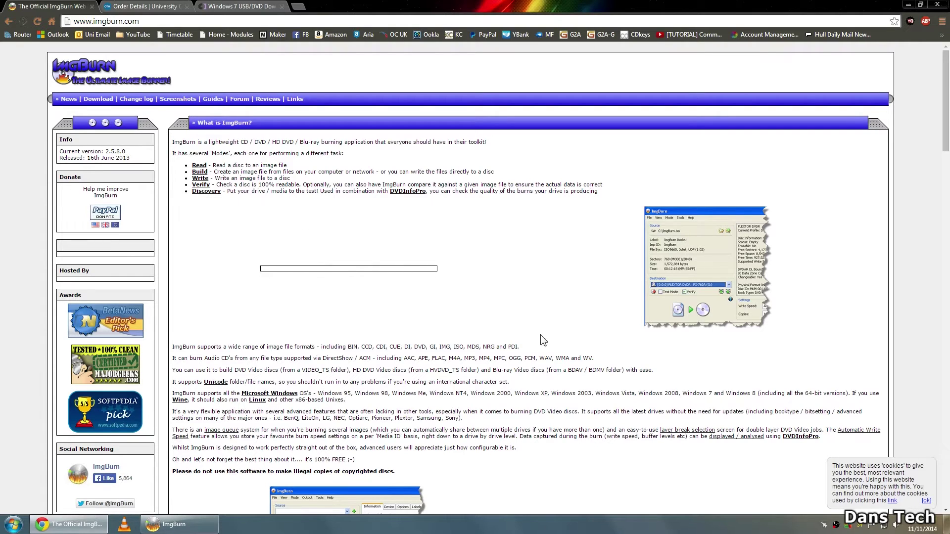
key("super+d")
left_click(198, 528)
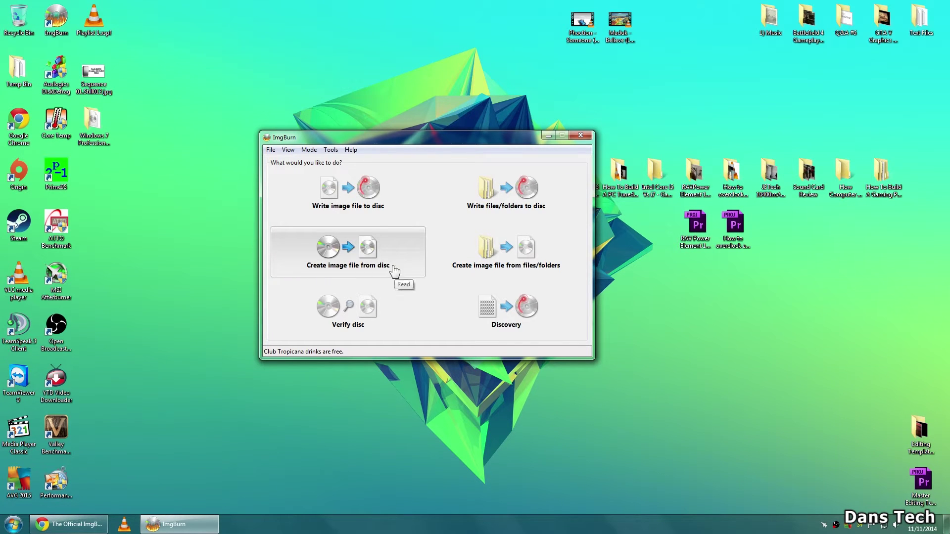
Step: Close ImgBurn and open the desktop's Windows 7 Professional folder holding the ISO
left_click(580, 135)
double_click(92, 121)
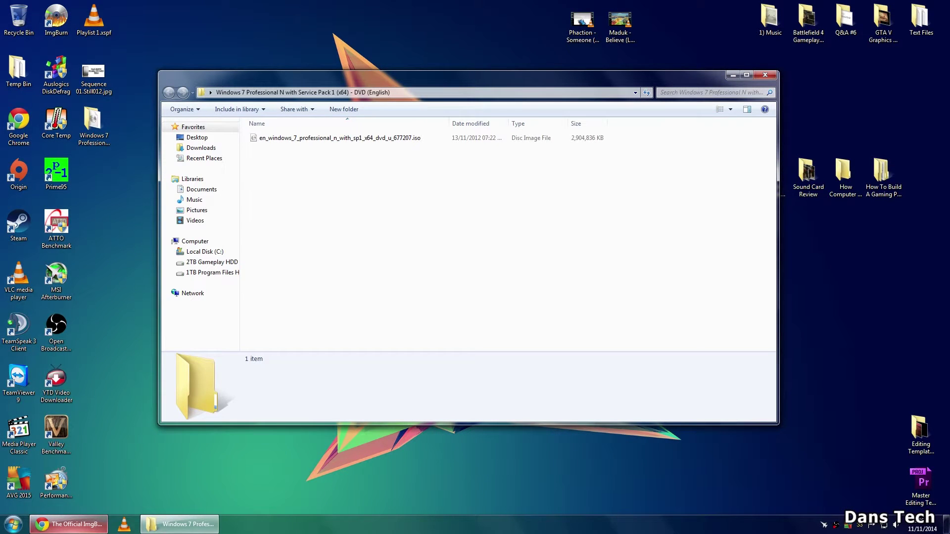
Step: Start the Windows 7 image download from the DreamSpark Order Details page
left_click(84, 523)
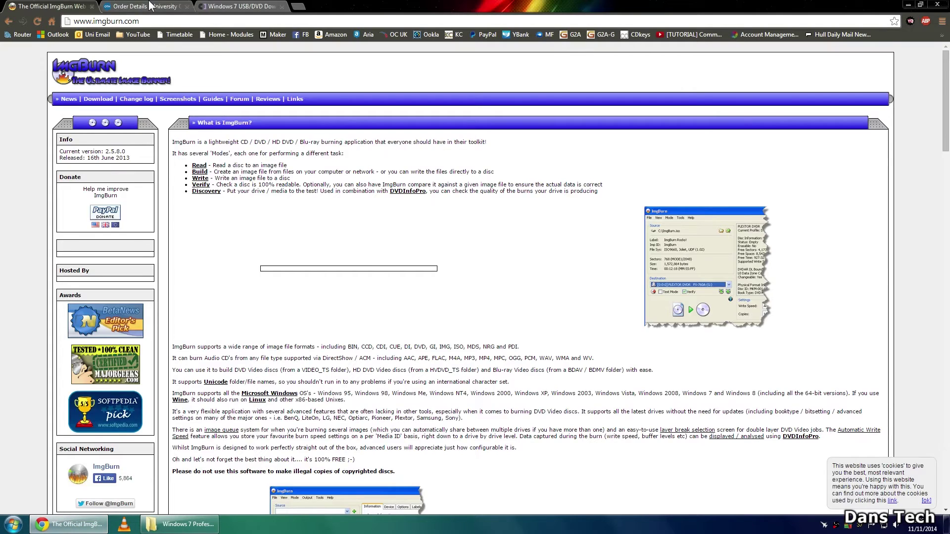
key("ctrl+Tab")
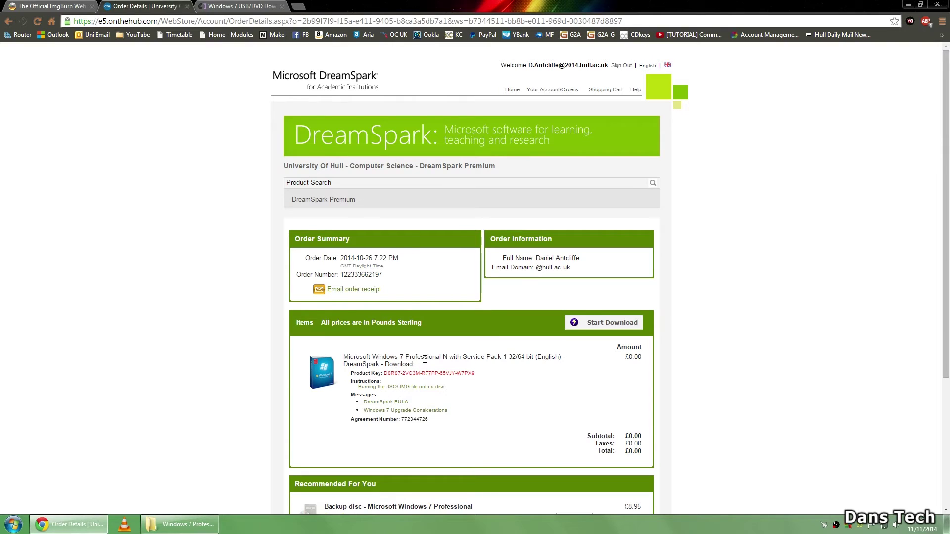
left_click_drag(941, 169, 941, 211)
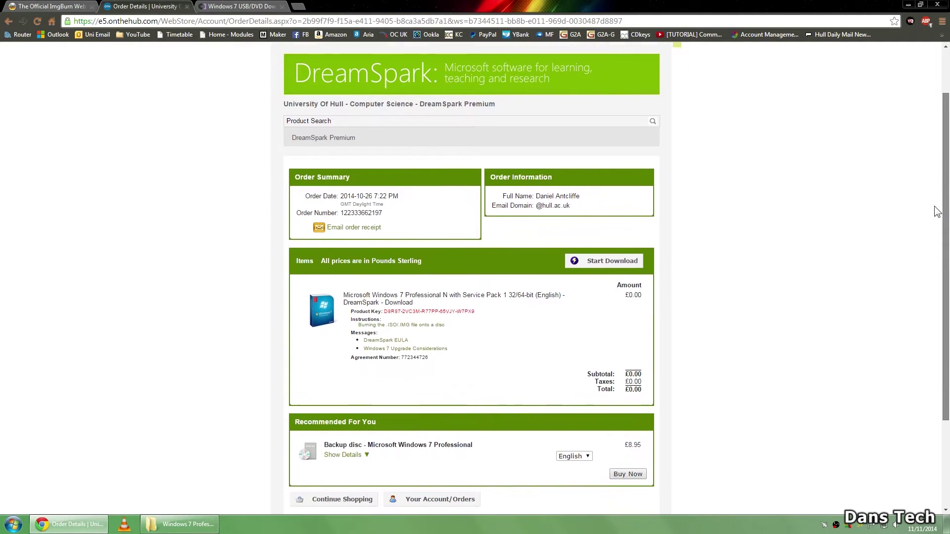
left_click(607, 265)
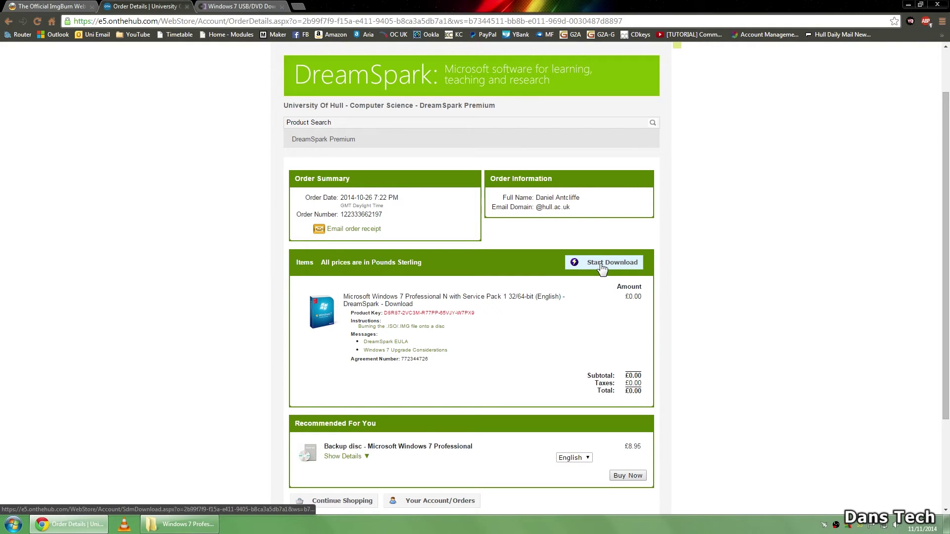
Step: Check the Windows 7 ISO in its desktop folder, then return to the CodePlex tool page
key("super+d")
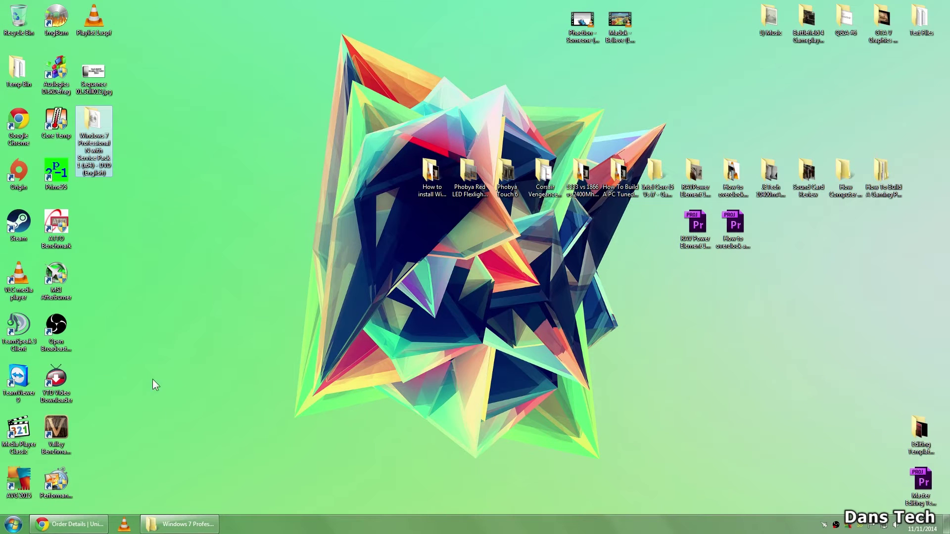
left_click(182, 527)
left_click(405, 139)
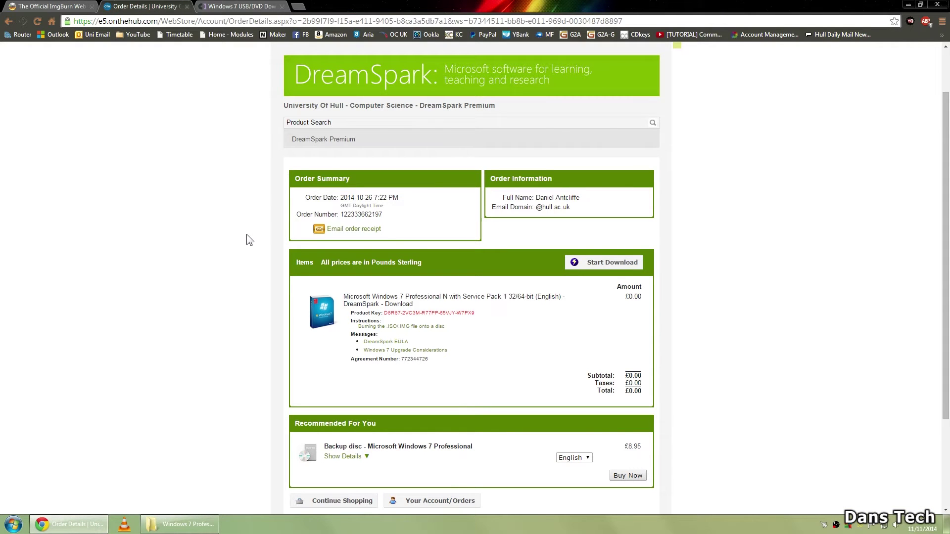
left_click(247, 6)
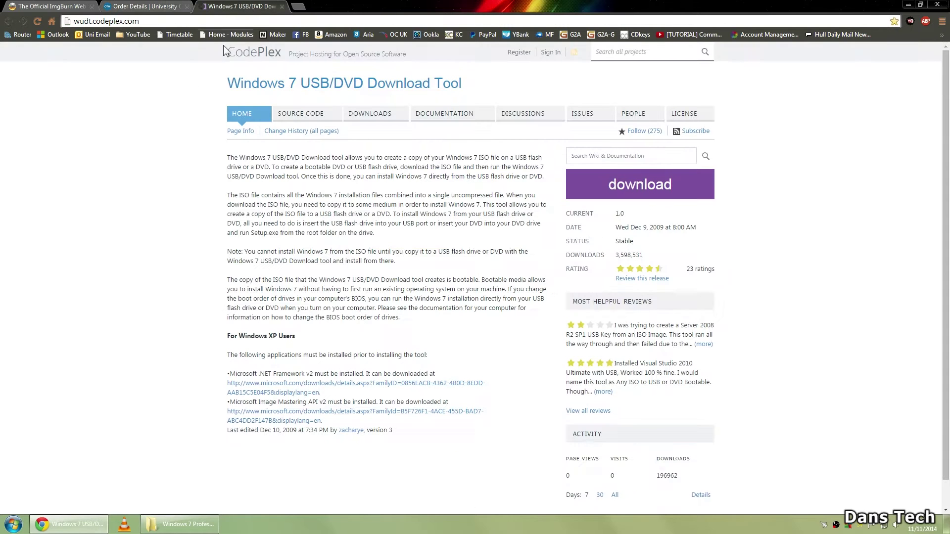
Step: Download the Windows 7 USB/DVD Download Tool installer from CodePlex and install it, closing Chrome
left_click(646, 187)
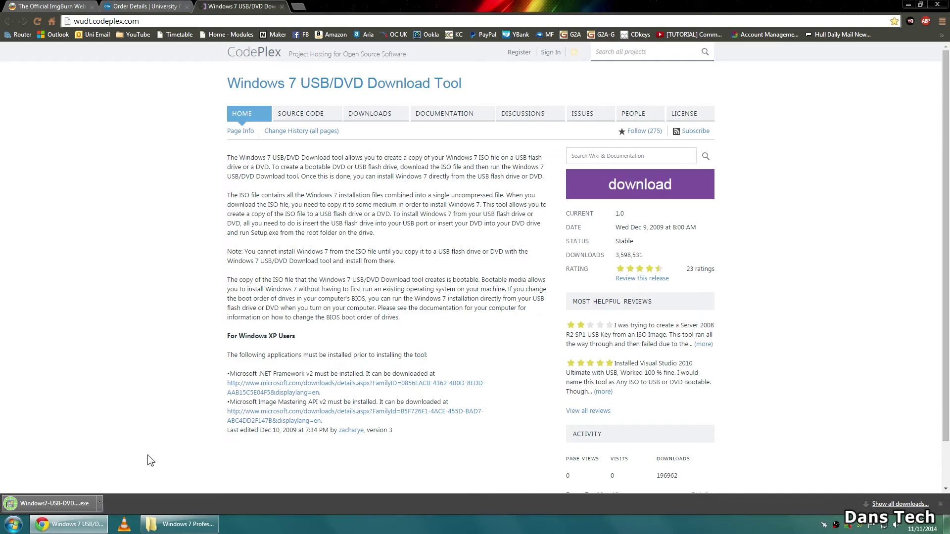
left_click(72, 508)
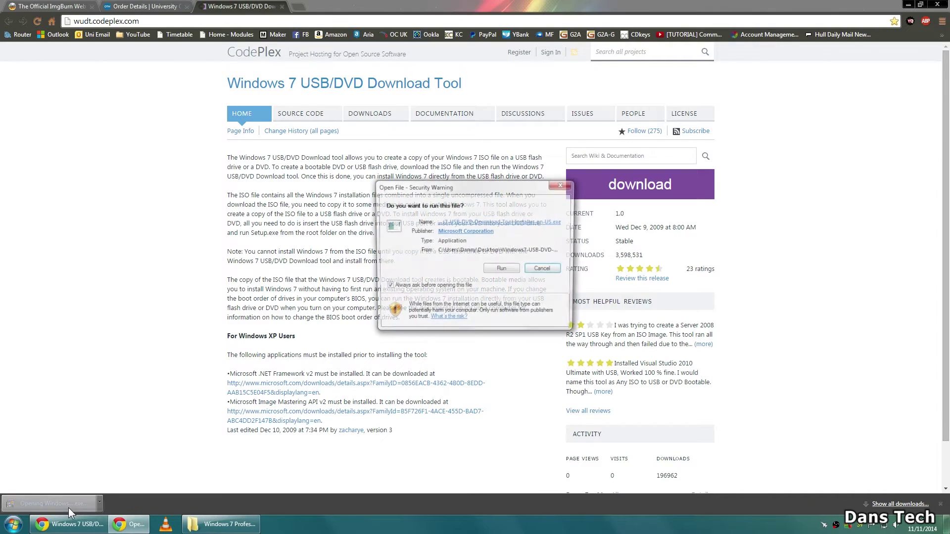
left_click(503, 267)
left_click(524, 339)
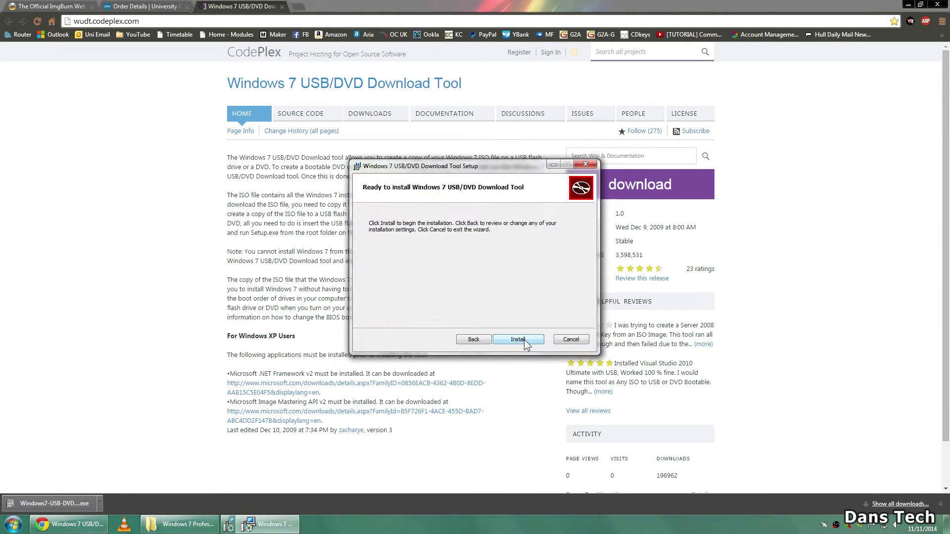
left_click(524, 339)
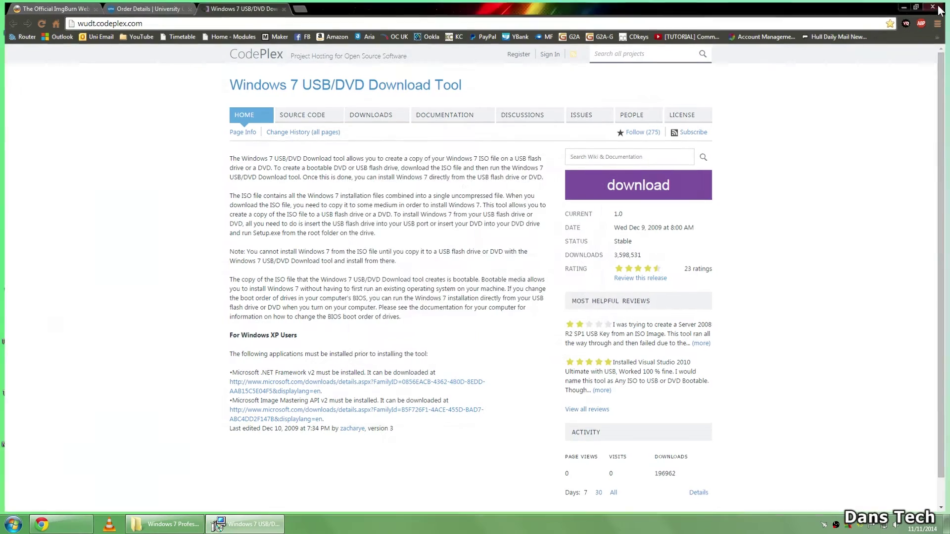
left_click(932, 7)
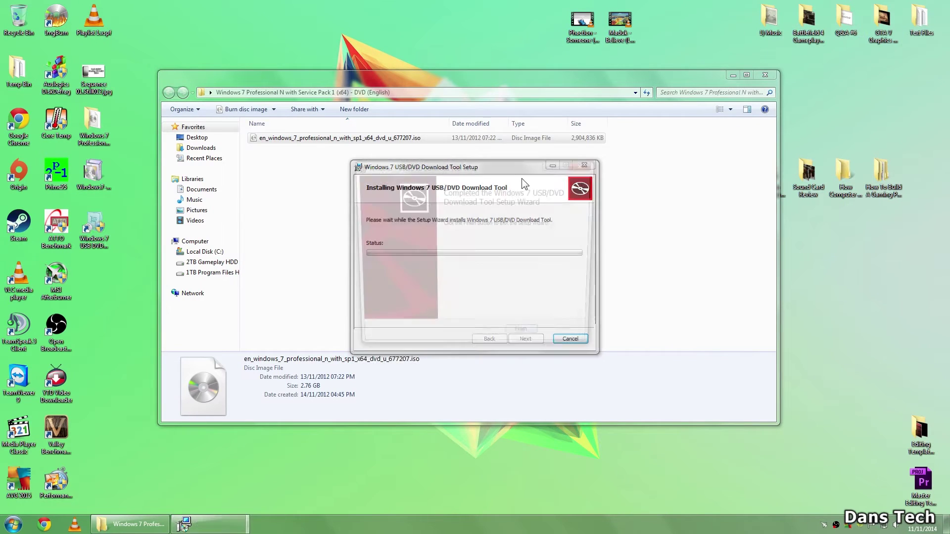
left_click(523, 339)
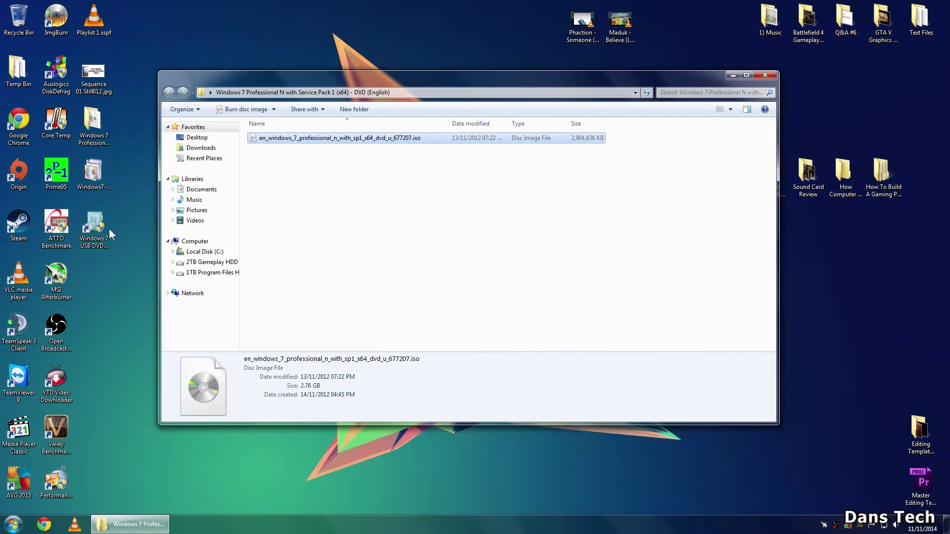
Step: Launch the Windows 7 USB/DVD Download Tool and minimise the Windows 7 folder window
left_click(94, 229)
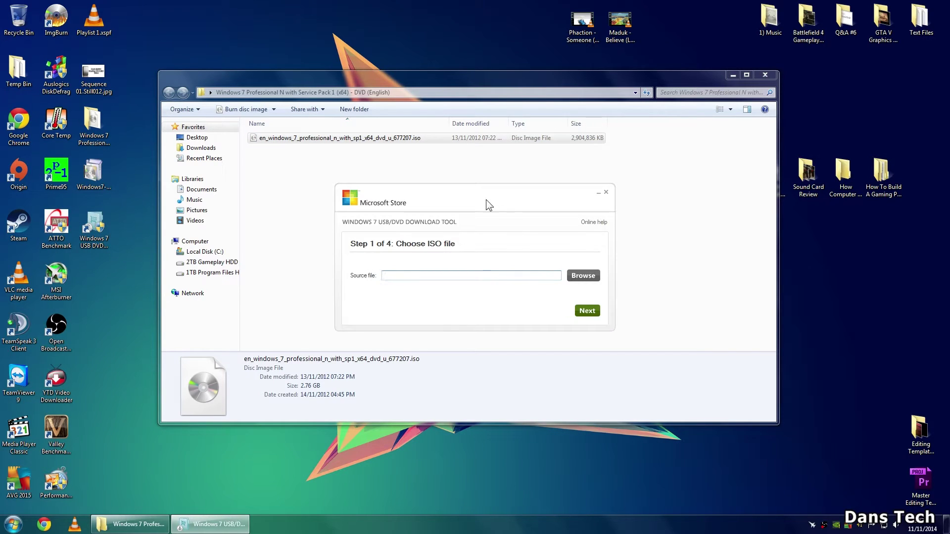
left_click_drag(482, 201, 473, 196)
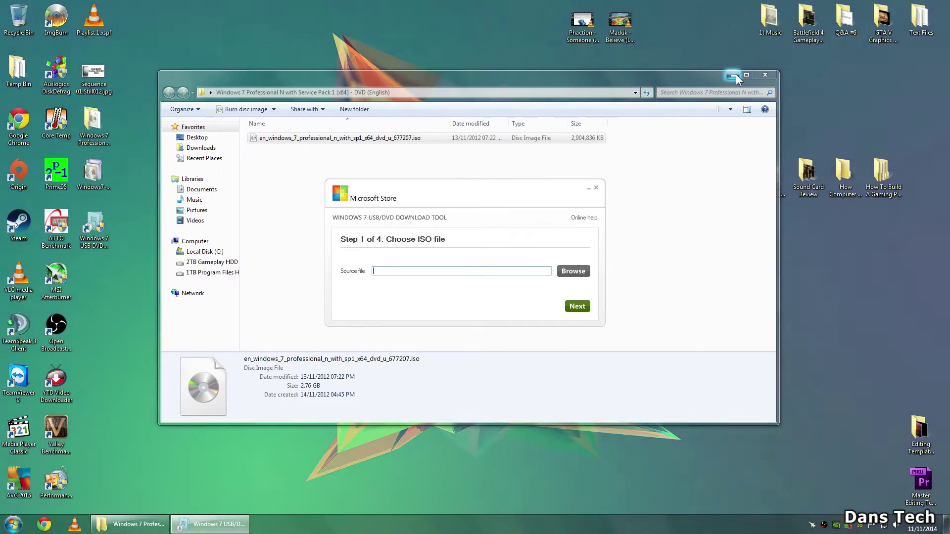
left_click(735, 74)
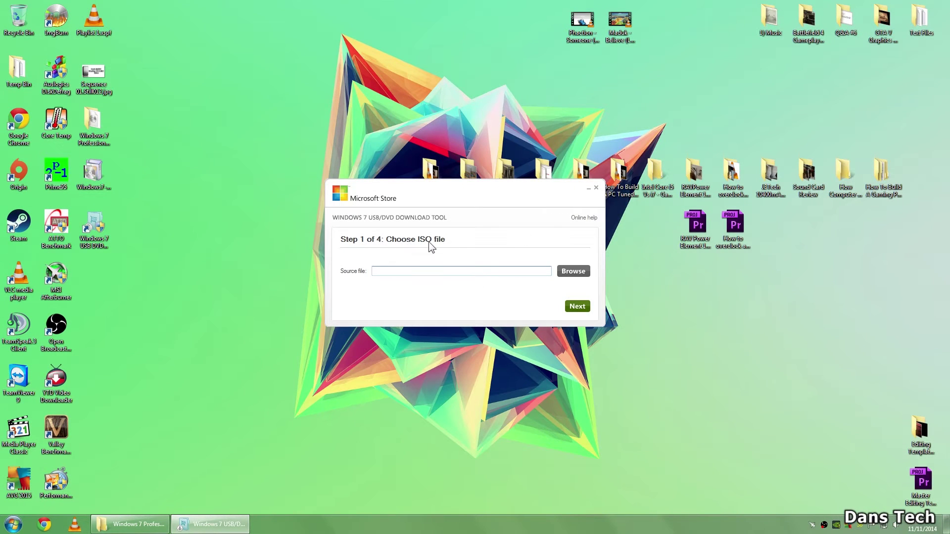
Step: Select the Windows 7 Professional N SP1 ISO in the Desktop folder as the source file
left_click(569, 272)
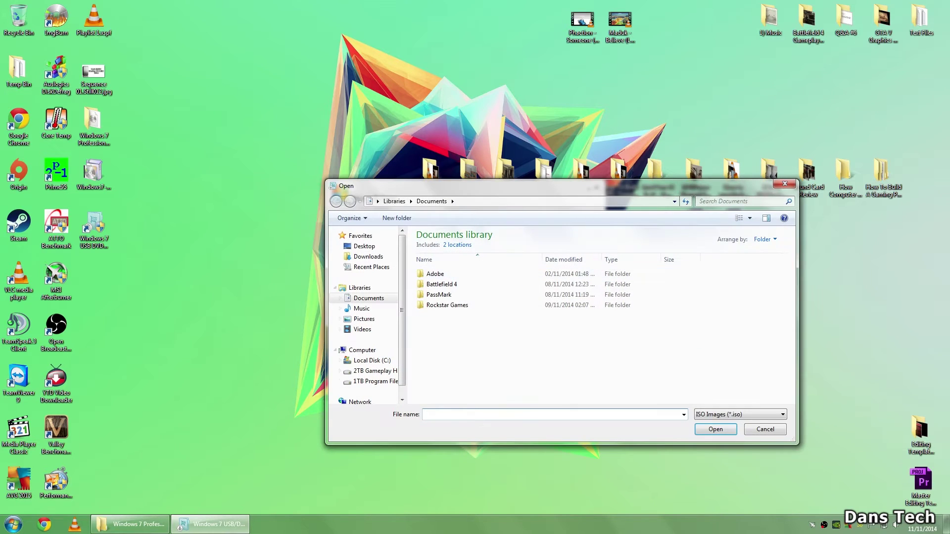
left_click(365, 246)
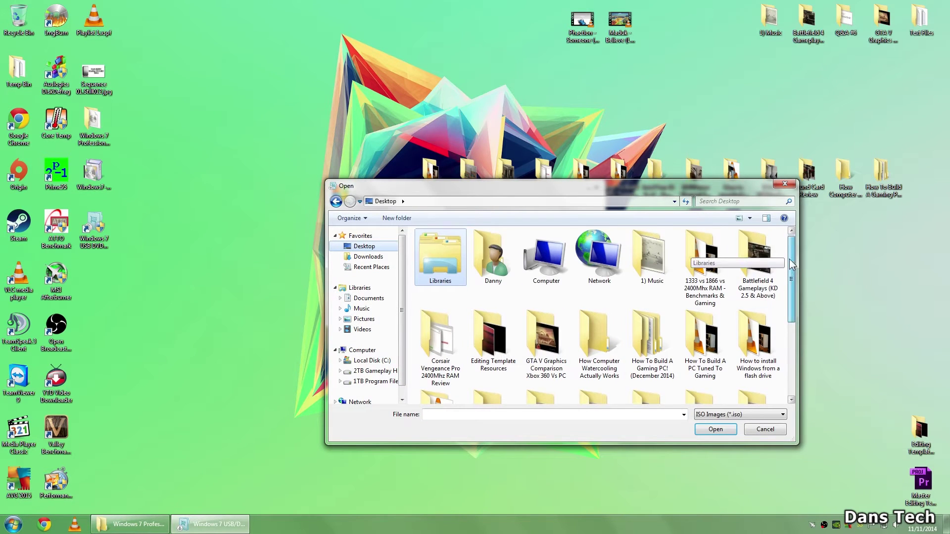
scroll(790, 284, "down", 1)
left_click_drag(789, 284, 792, 328)
double_click(605, 361)
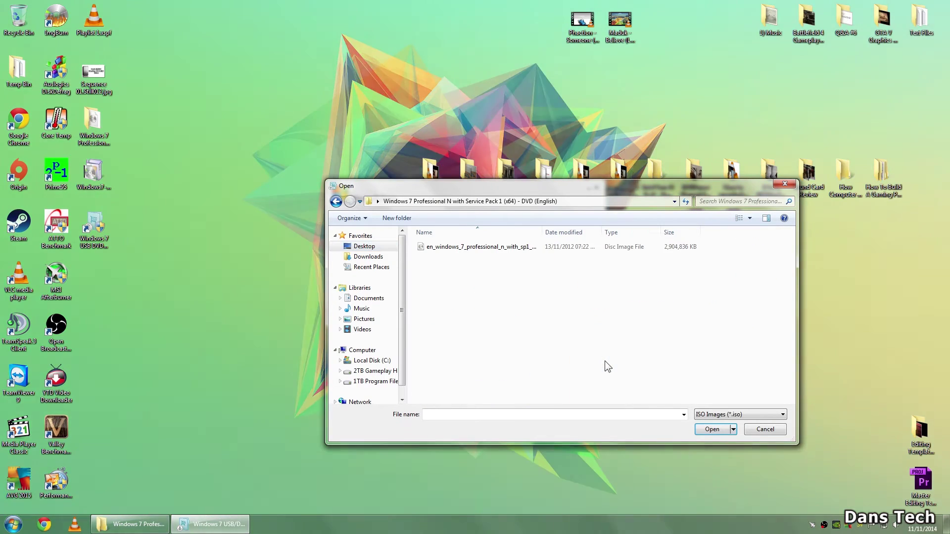
left_click(486, 251)
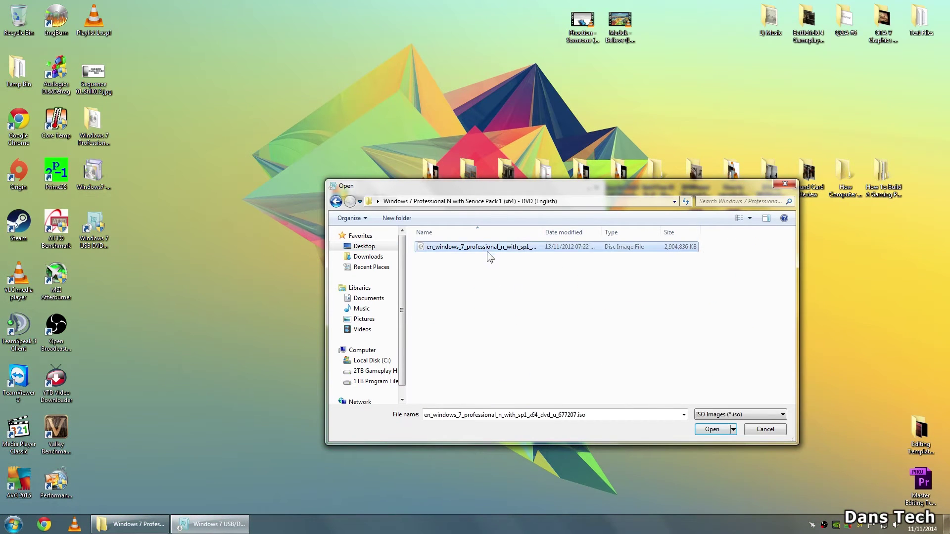
left_click(709, 429)
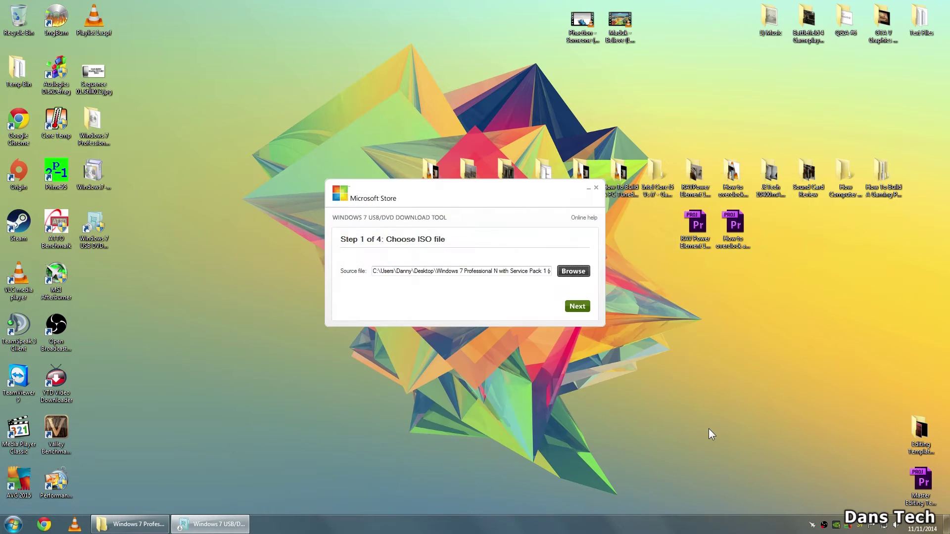
Step: Advance past Step 1 and pick USB device as the media type
left_click(578, 307)
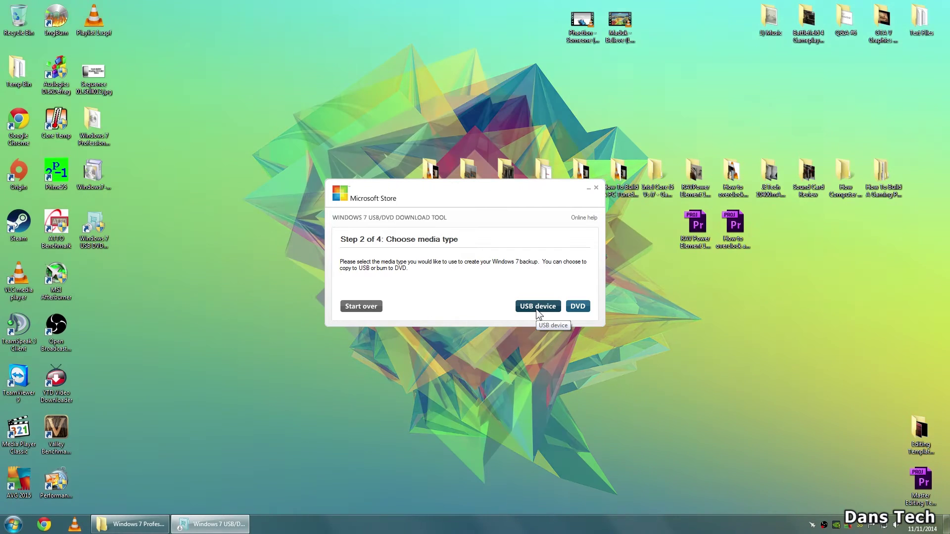
left_click(536, 310)
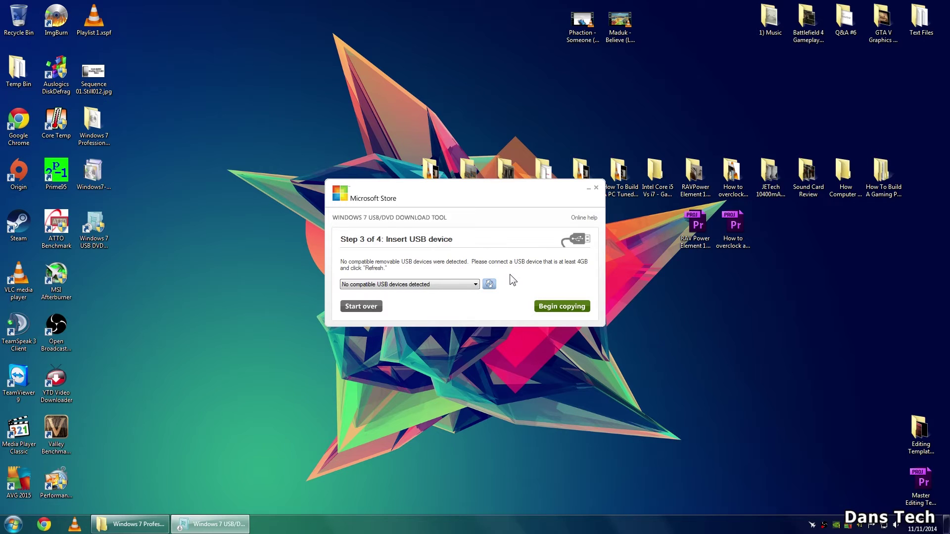
Step: Open Removable Disk (F:) from Computer and select all of its files
left_click(13, 525)
left_click(173, 396)
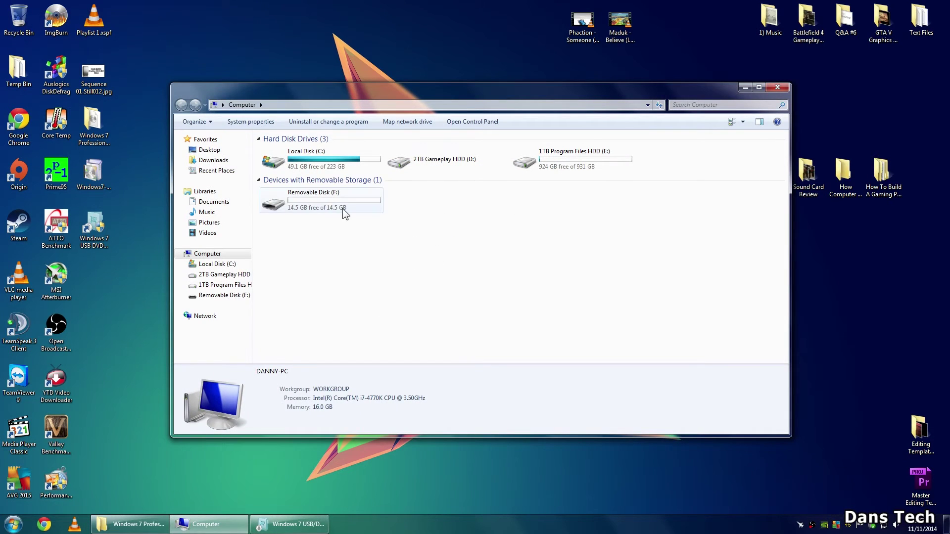
left_click(328, 204)
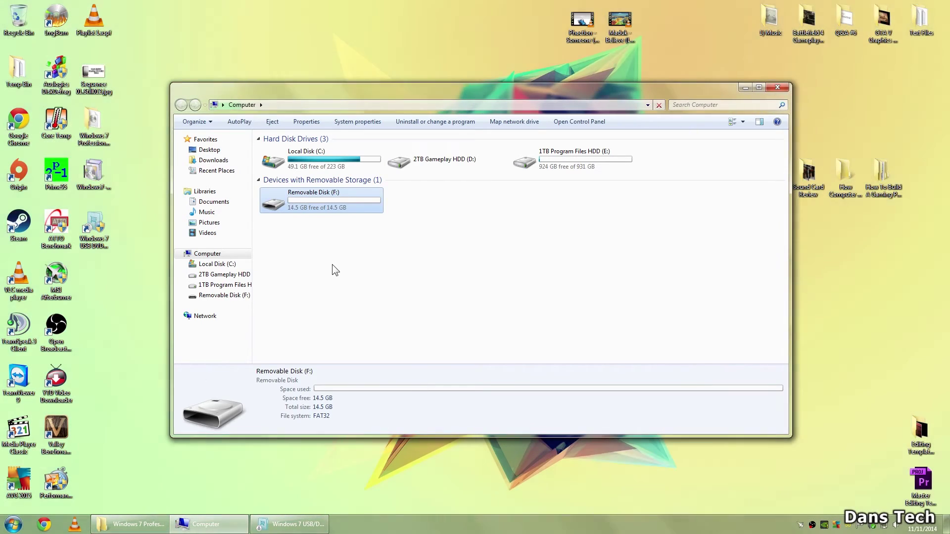
left_click(331, 269)
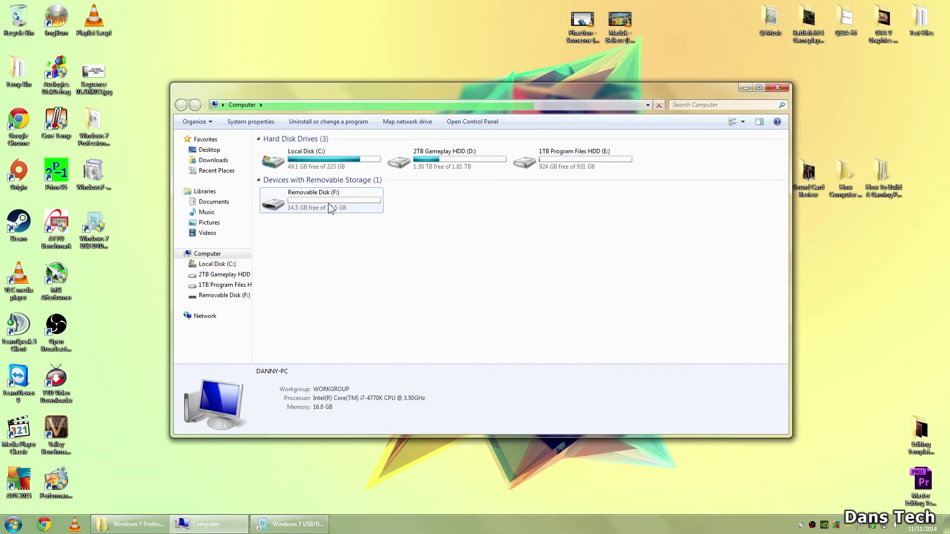
double_click(327, 203)
scroll(784, 226, "down", 1)
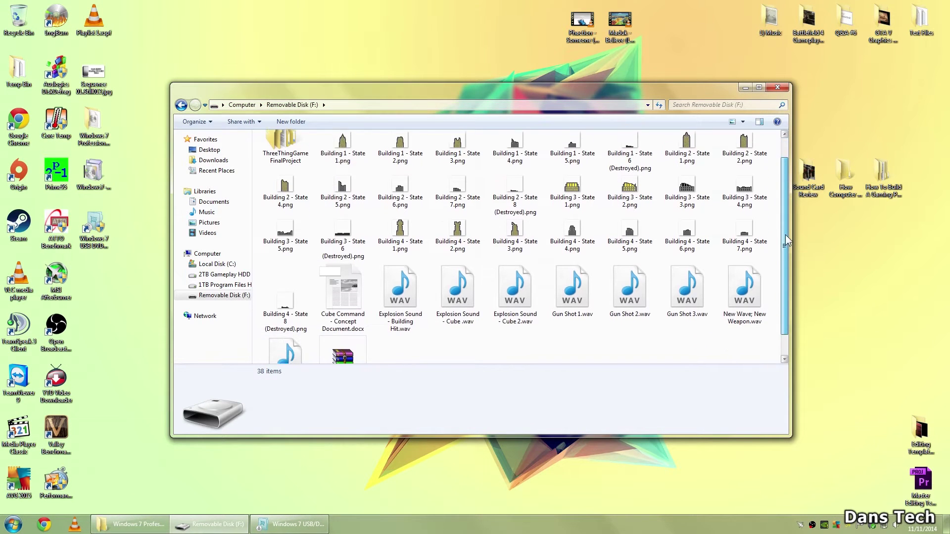
scroll(783, 226, "up", 1)
left_click(238, 105)
double_click(301, 202)
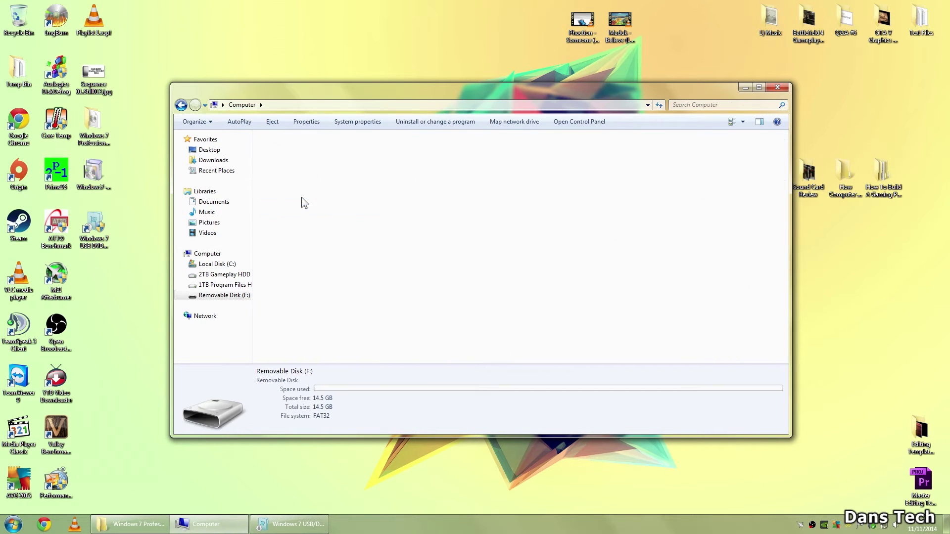
key("ctrl+a")
Step: Create a New folder on the desktop and paste the drive's files into it
key("super+d")
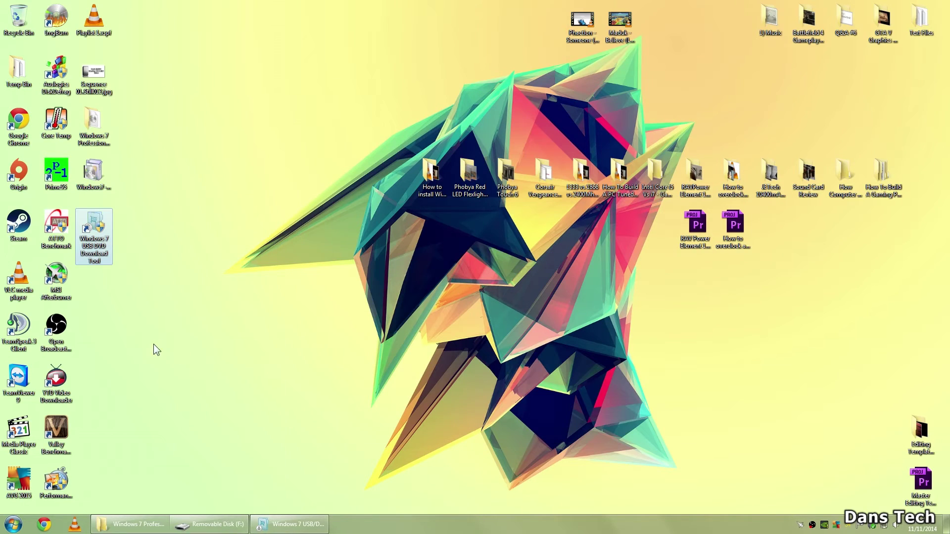
right_click(153, 344)
mouse_move(207, 457)
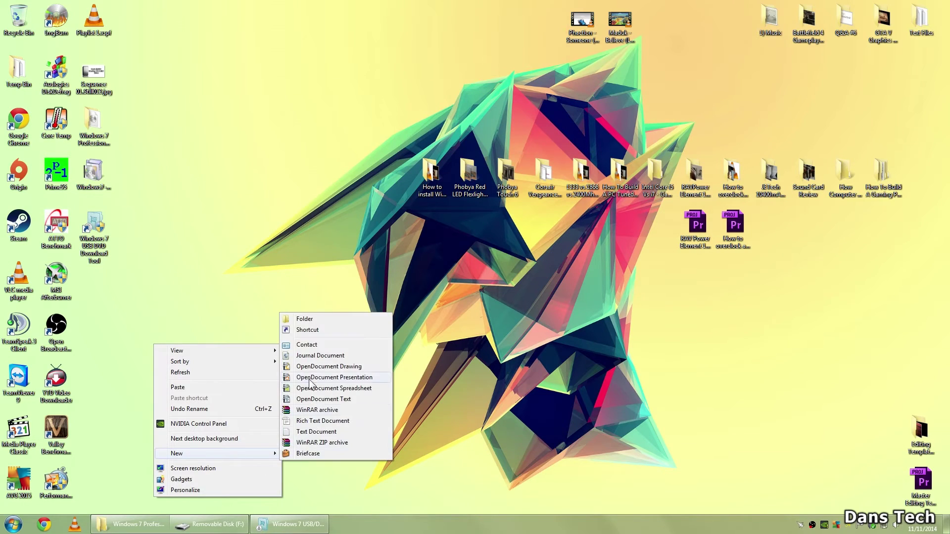
left_click(305, 317)
key("Return")
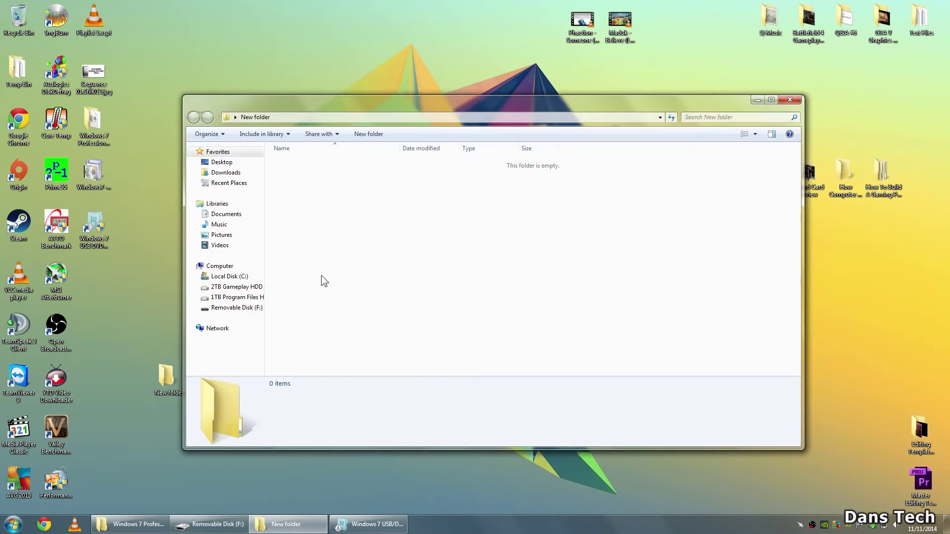
left_click(237, 297)
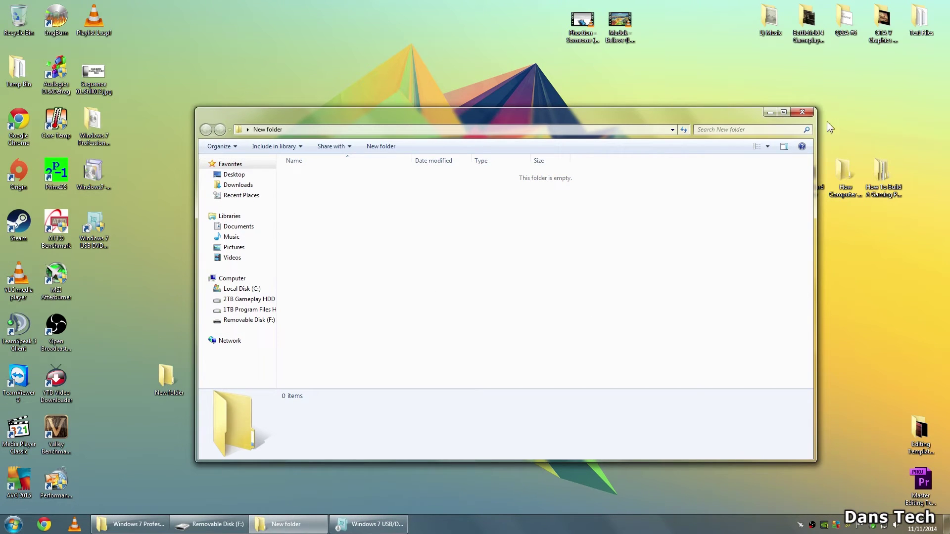
key("ctrl+v")
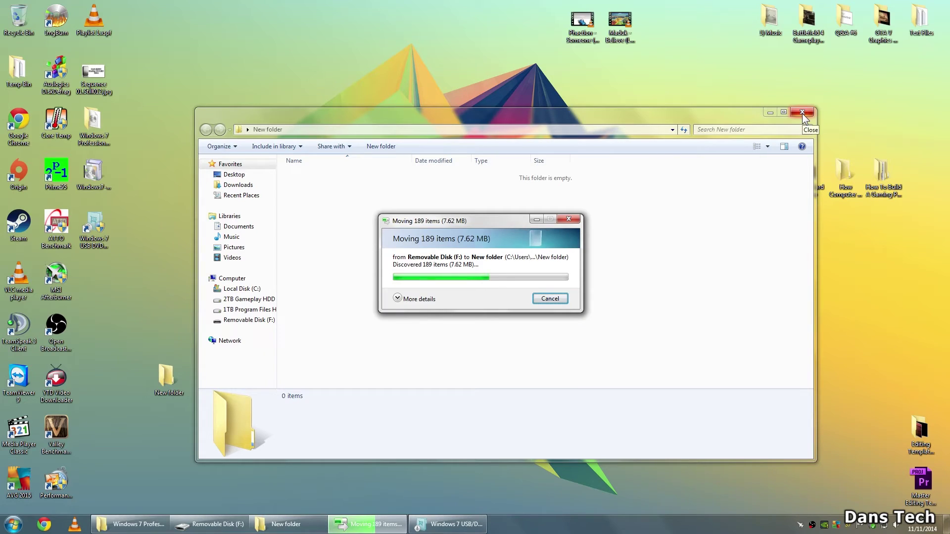
left_click(803, 114)
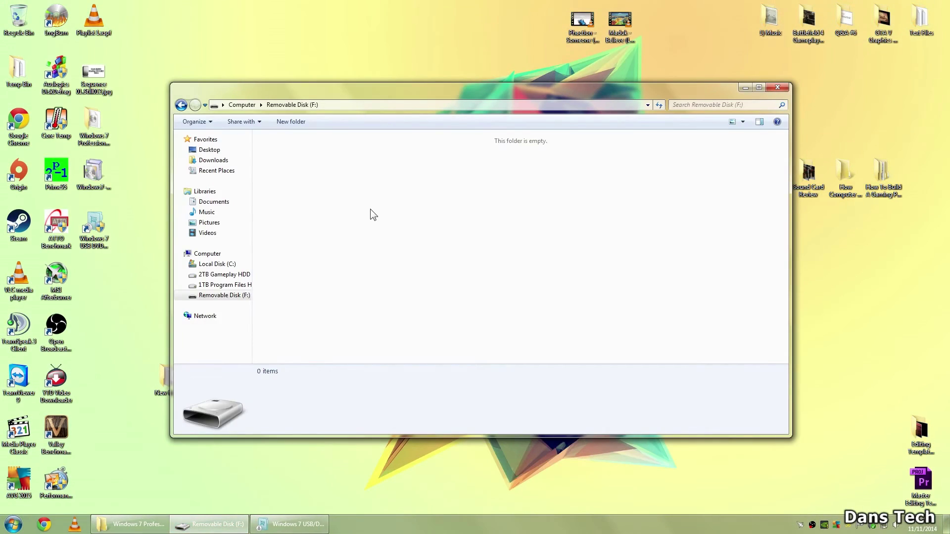
left_click(241, 105)
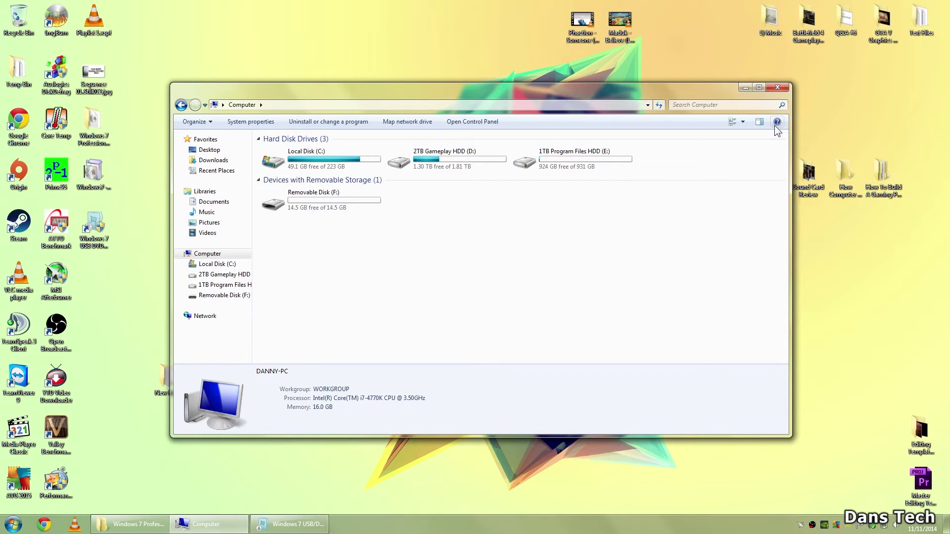
Step: Refresh the device list and choose F:\ (Removable Disk) - 14.5 GB Free as the target
left_click(777, 87)
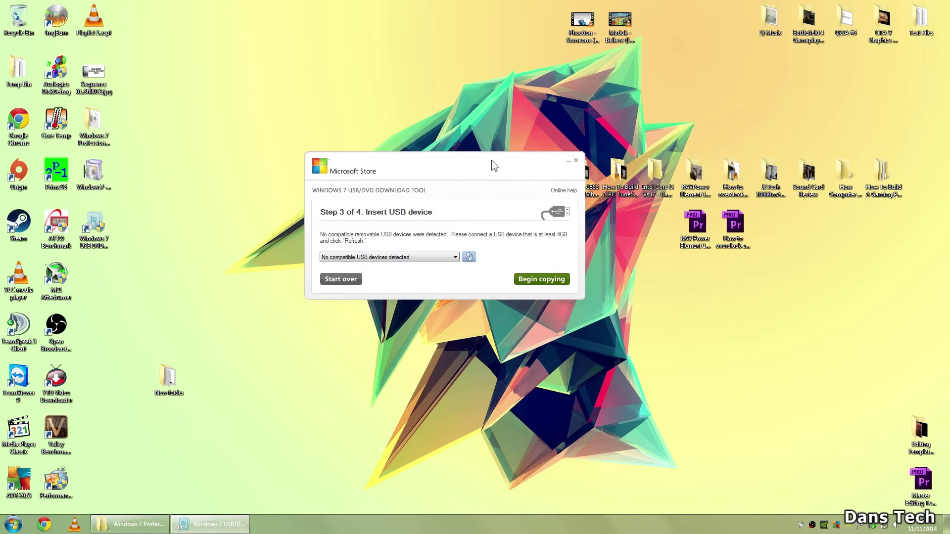
left_click(454, 256)
left_click(448, 266)
left_click(469, 257)
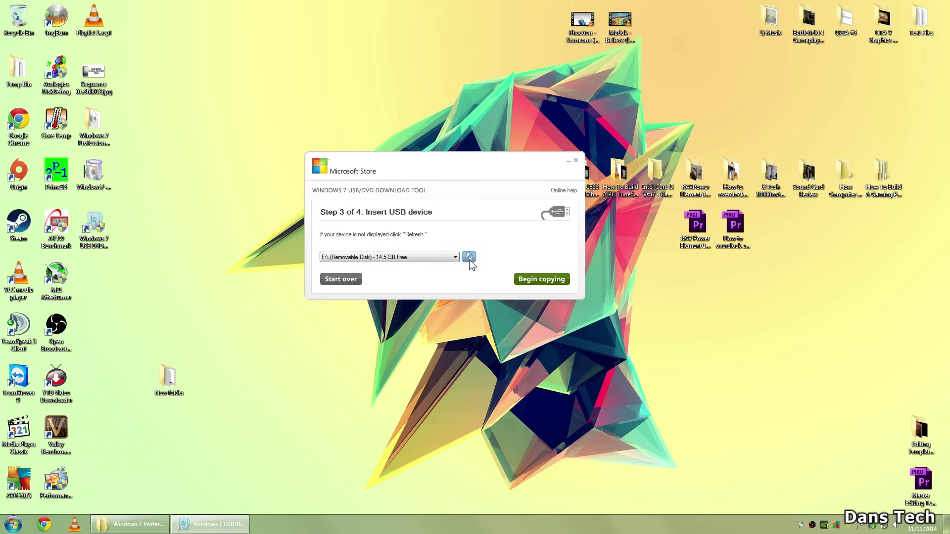
left_click(447, 257)
left_click(388, 267)
Step: Confirm in Computer that Removable Disk (F:) is empty, then close Explorer
left_click(13, 523)
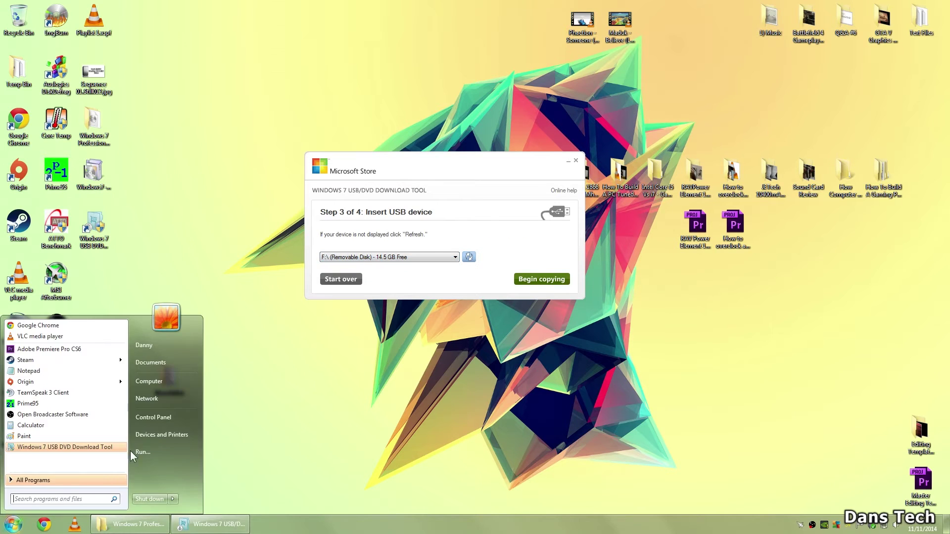
left_click(161, 381)
double_click(334, 206)
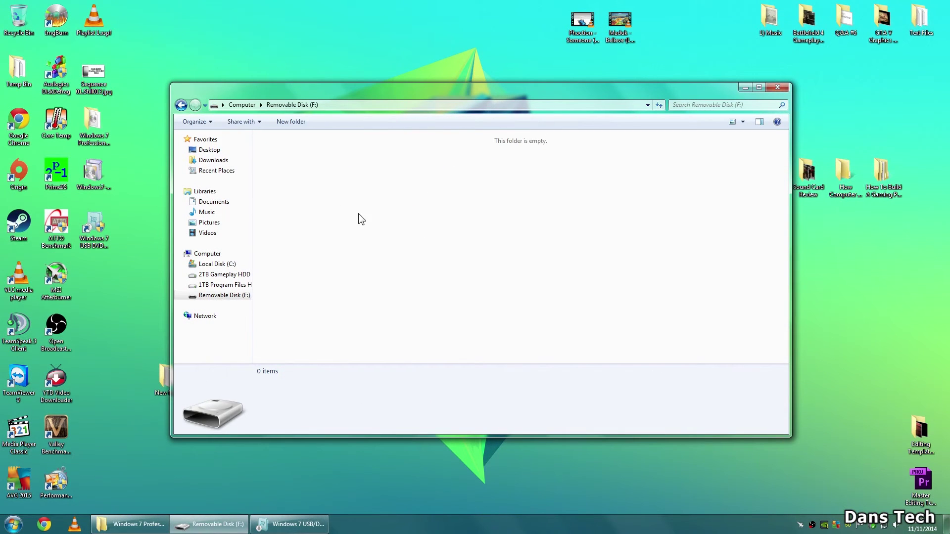
left_click(241, 105)
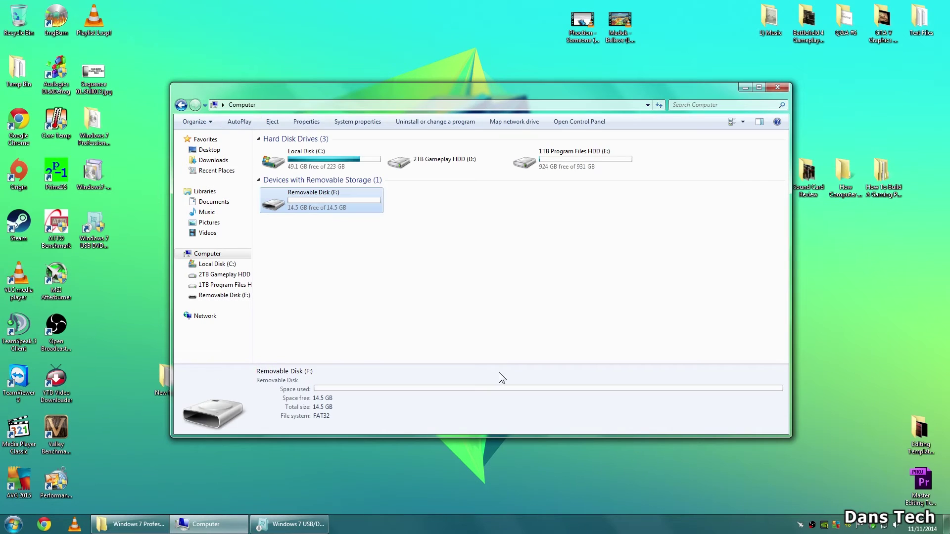
left_click(777, 87)
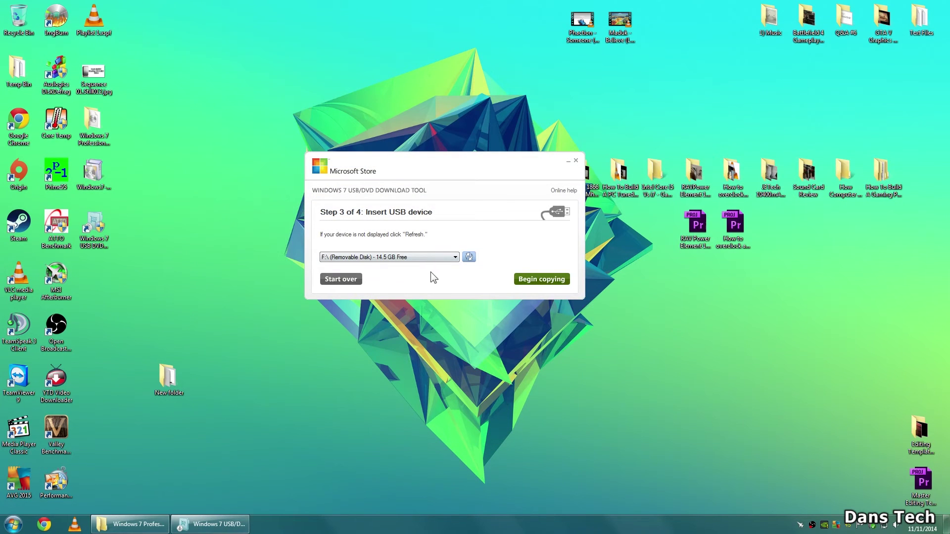
Step: Begin copying to the USB drive, choosing Erase USB Device and confirming with Yes
left_click(547, 280)
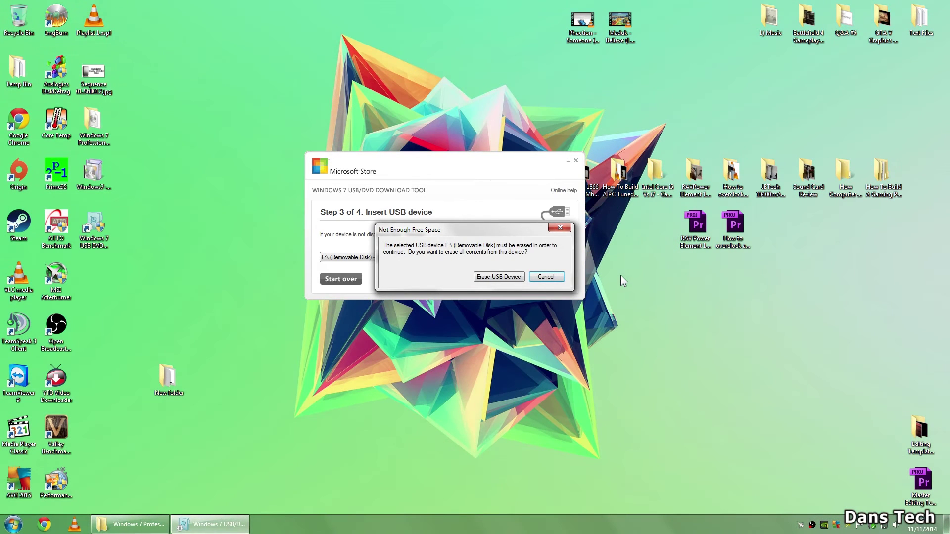
left_click(489, 277)
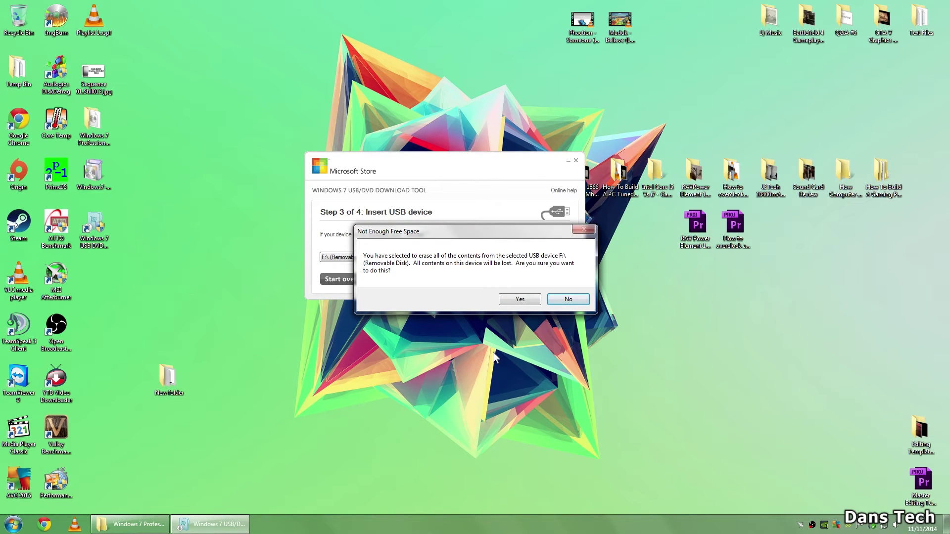
left_click(520, 300)
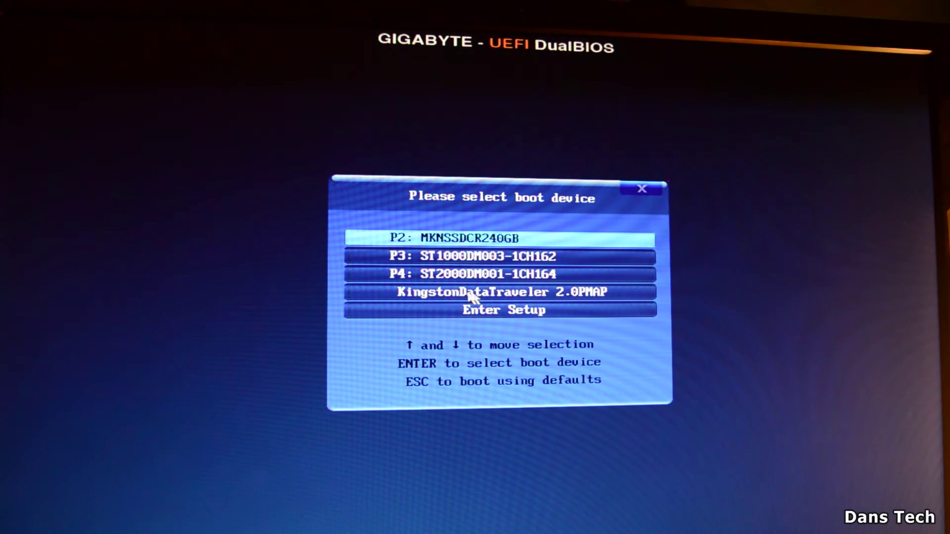
Step: Highlight KingstonDataTraveler 2.0PMAP in the boot menu and boot from it
key("Up")
key("Up")
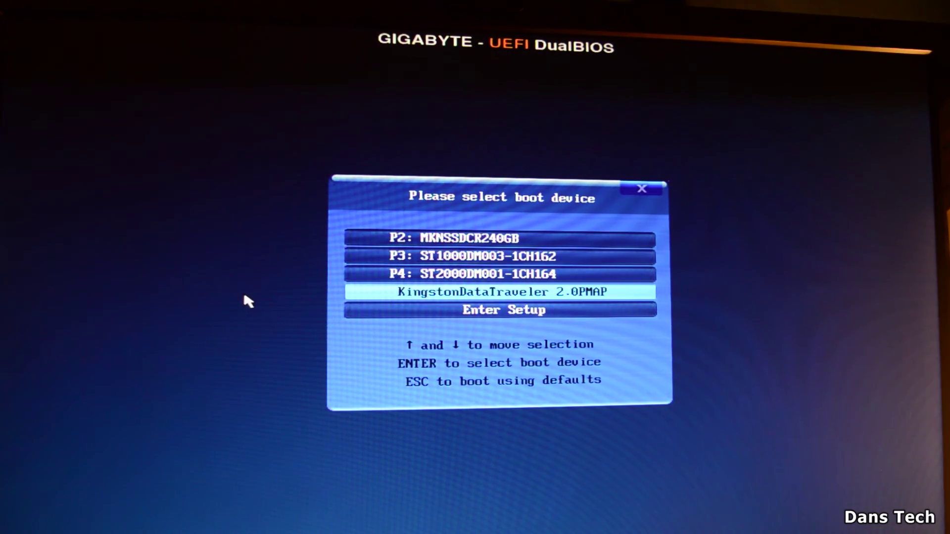
key("Return")
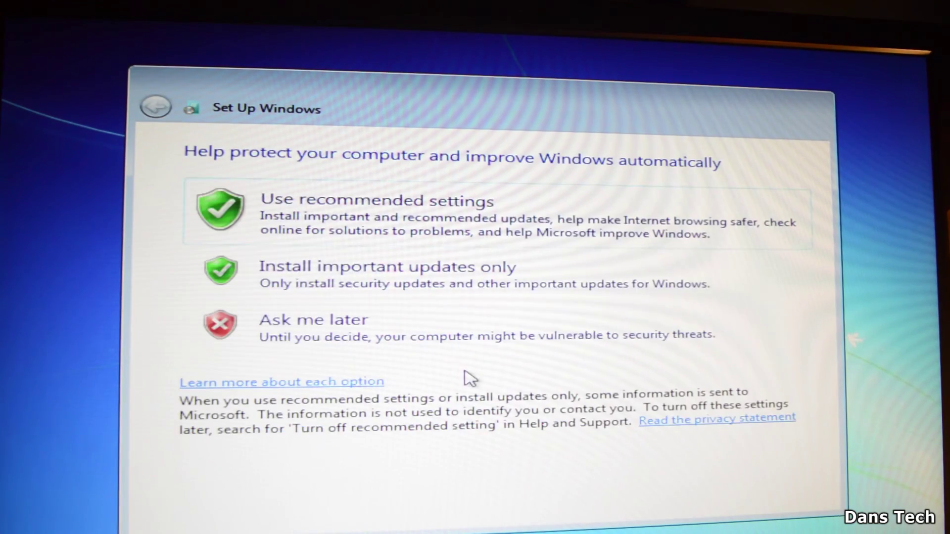
Step: Choose to install important updates only and set the date to 31 October 2014
left_click(418, 272)
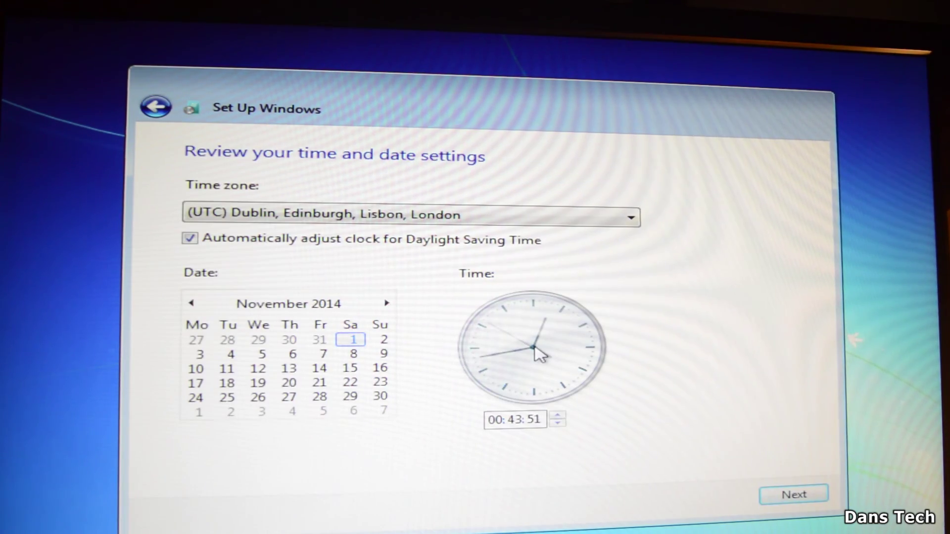
left_click(319, 340)
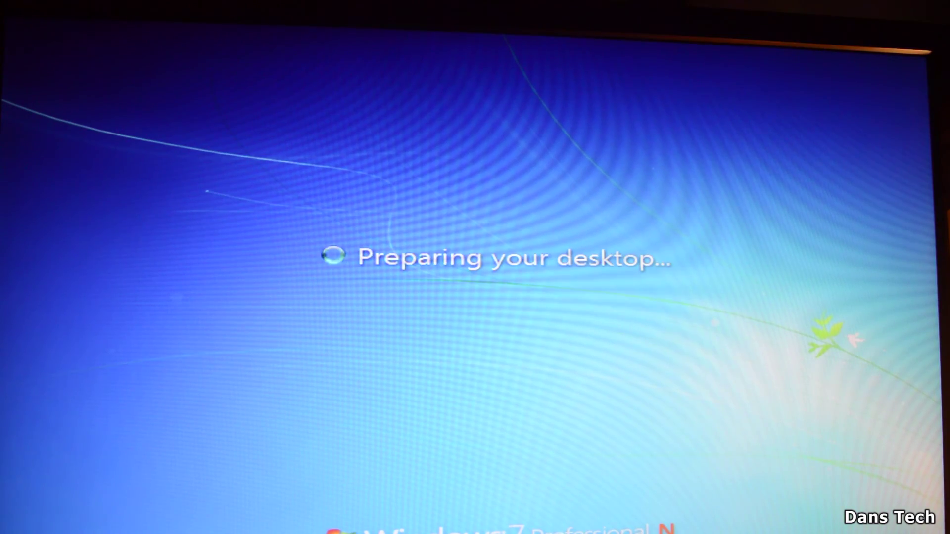